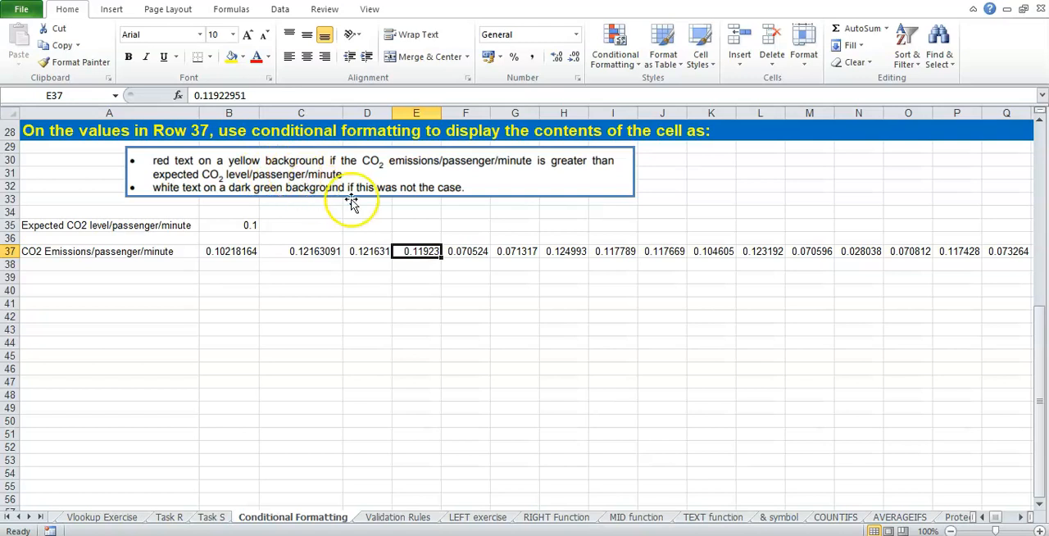
Step: Examine the expected CO2 level in B35 and the emissions values in row 37 against the formatting instructions
left_click(127, 224)
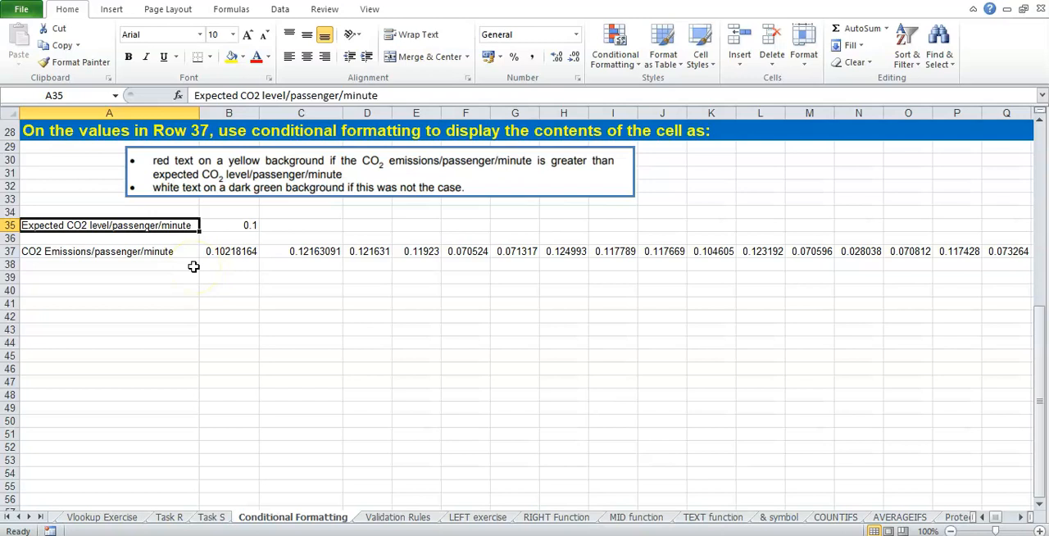
left_click(235, 225)
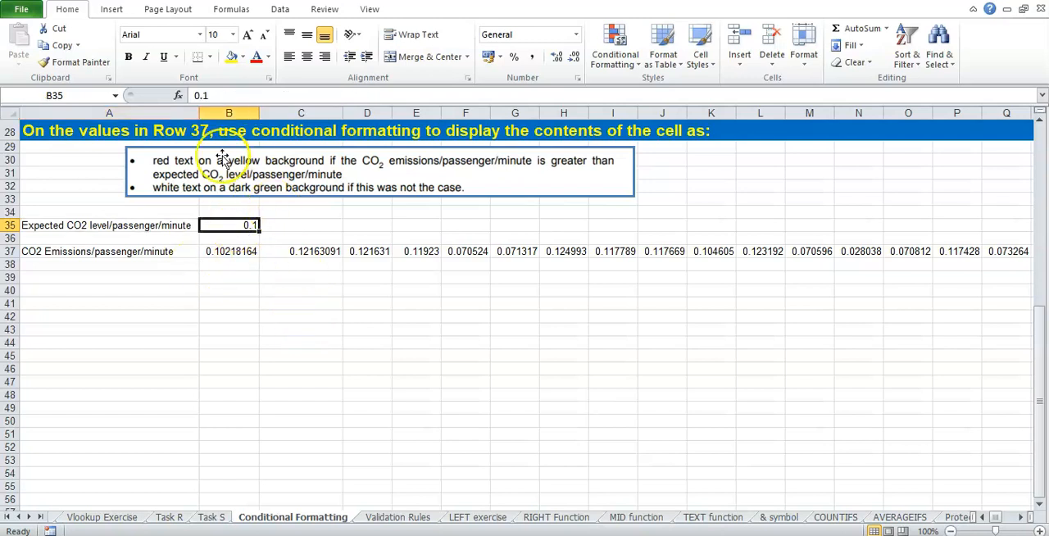
left_click(235, 252)
left_click_drag(236, 252, 573, 253)
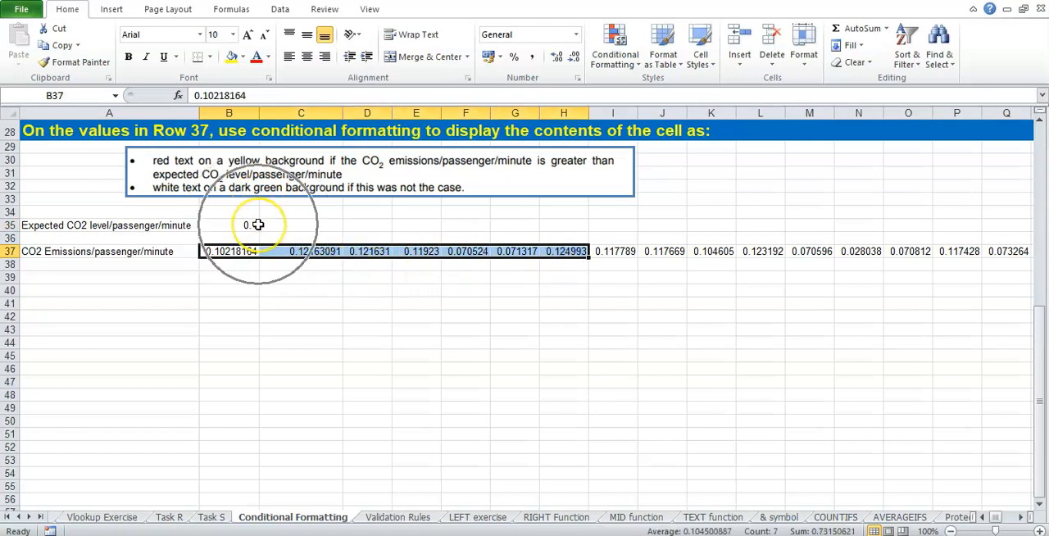
left_click(301, 228)
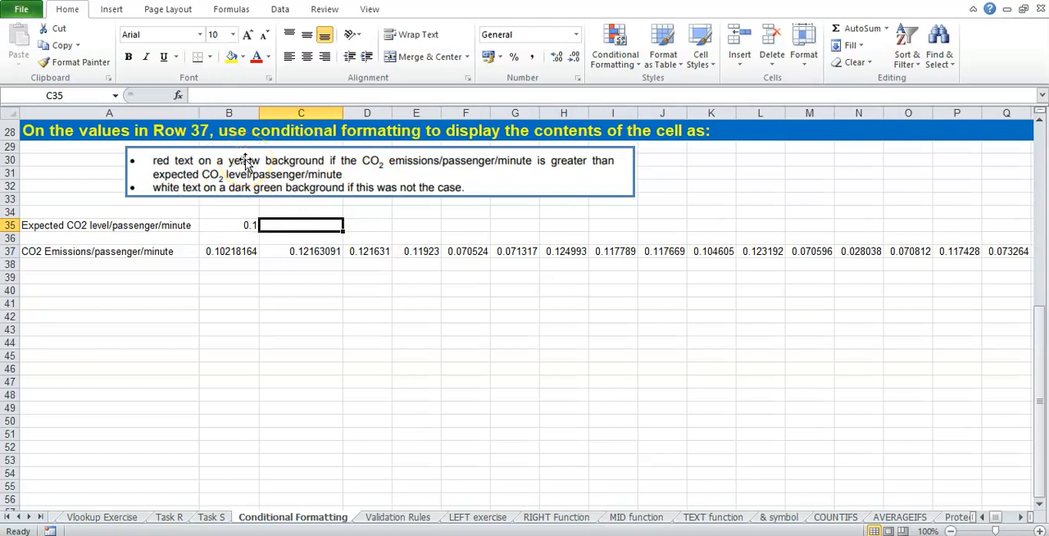
left_click(356, 225)
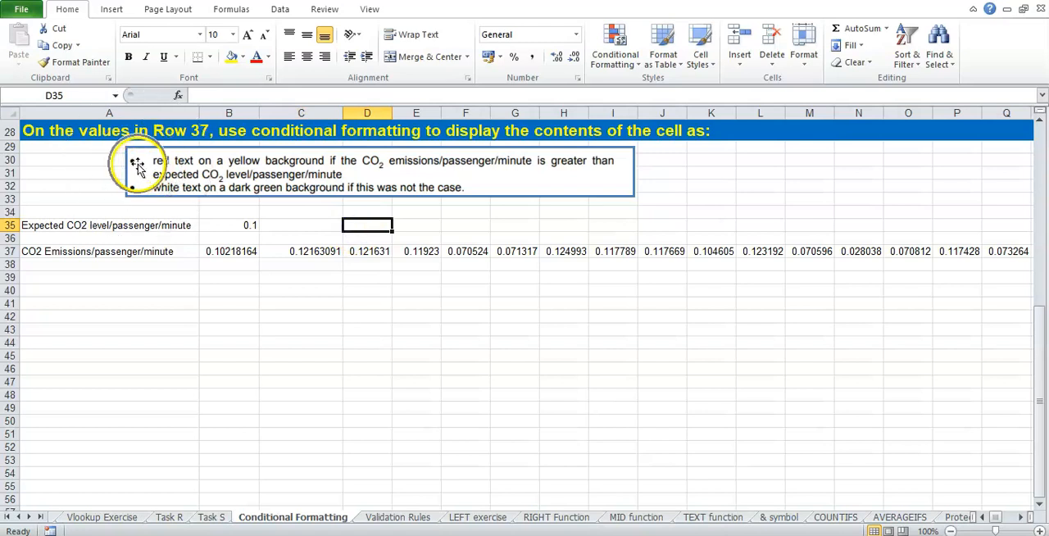
Step: Start a conditional formatting rule of type "Format only cells that contain" for all CO2 emissions values in row 37, from B37 onward
left_click_drag(234, 251, 849, 255)
left_click_drag(1005, 517, 987, 516)
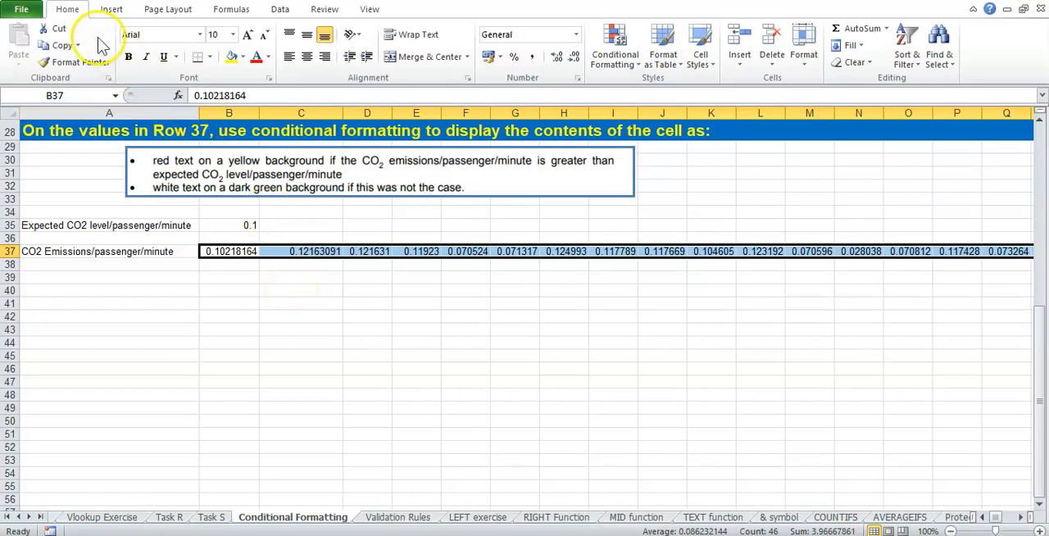
left_click(636, 64)
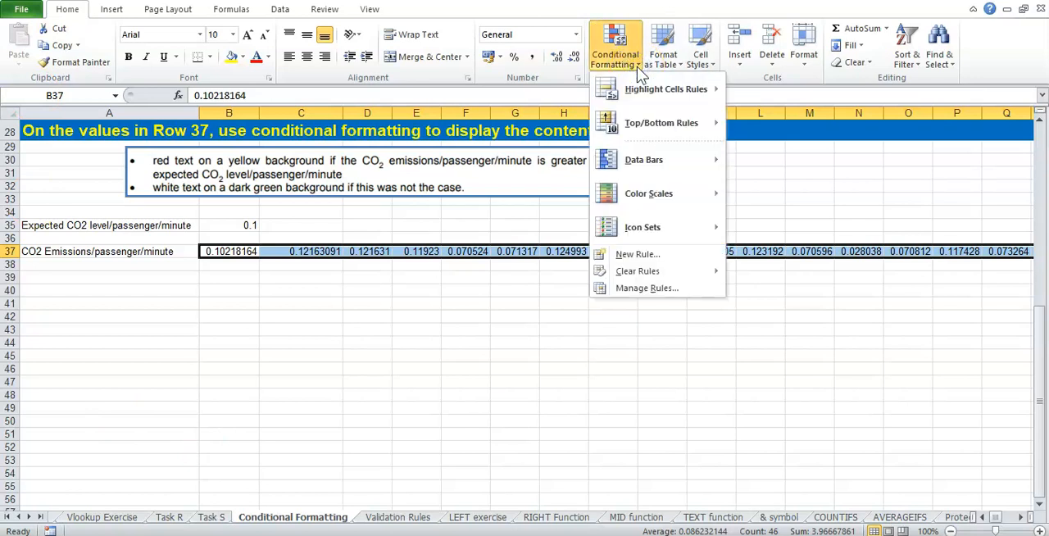
left_click(642, 259)
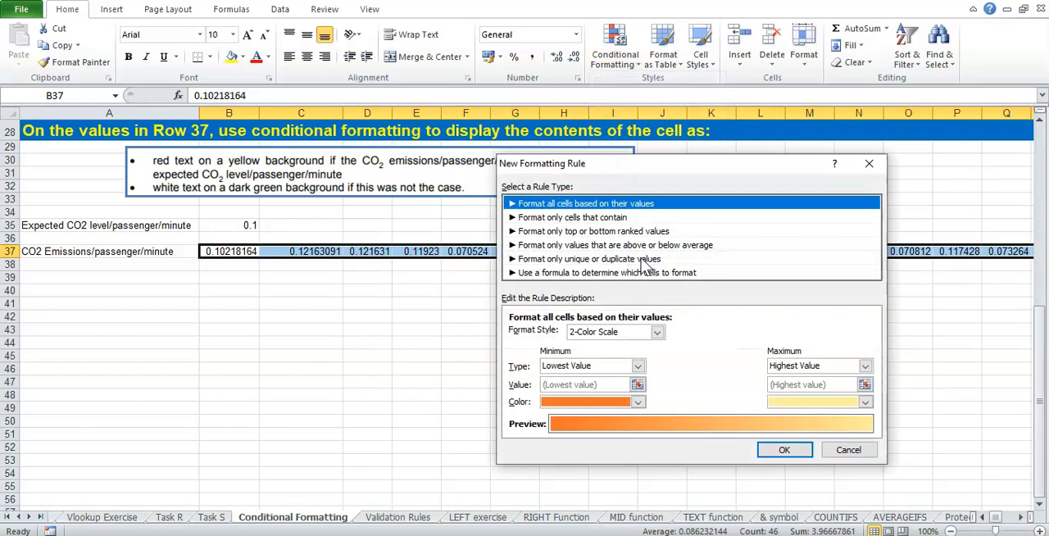
left_click_drag(628, 170, 625, 142)
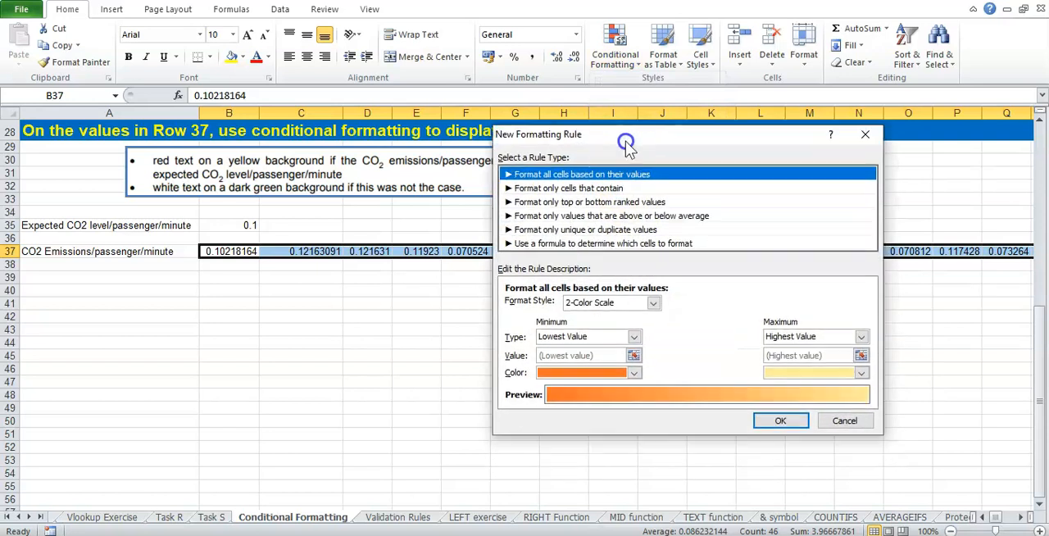
left_click(597, 189)
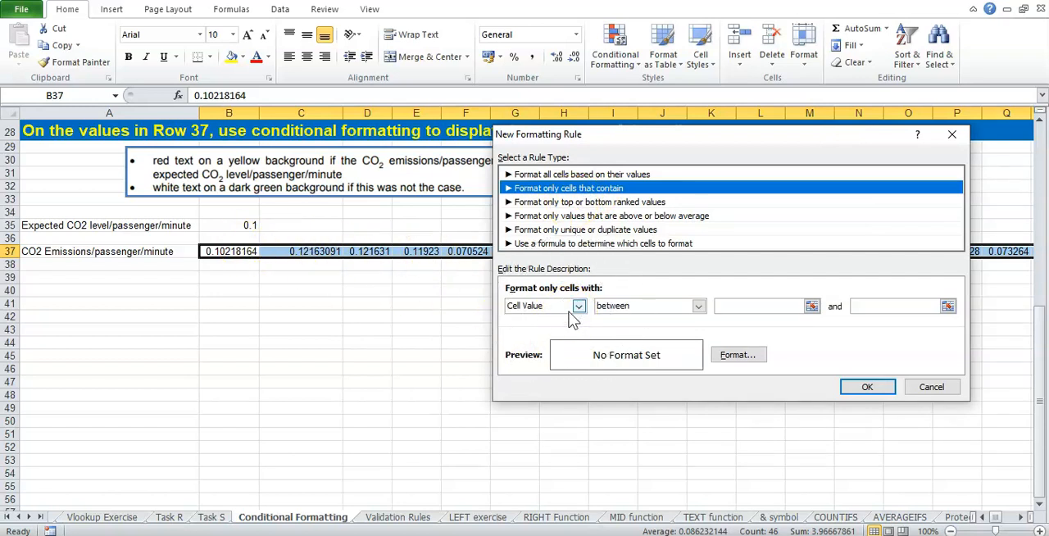
Step: Set the rule's condition to cell value greater than the expected CO2 level, referenced as =$B$35
left_click_drag(650, 148, 481, 239)
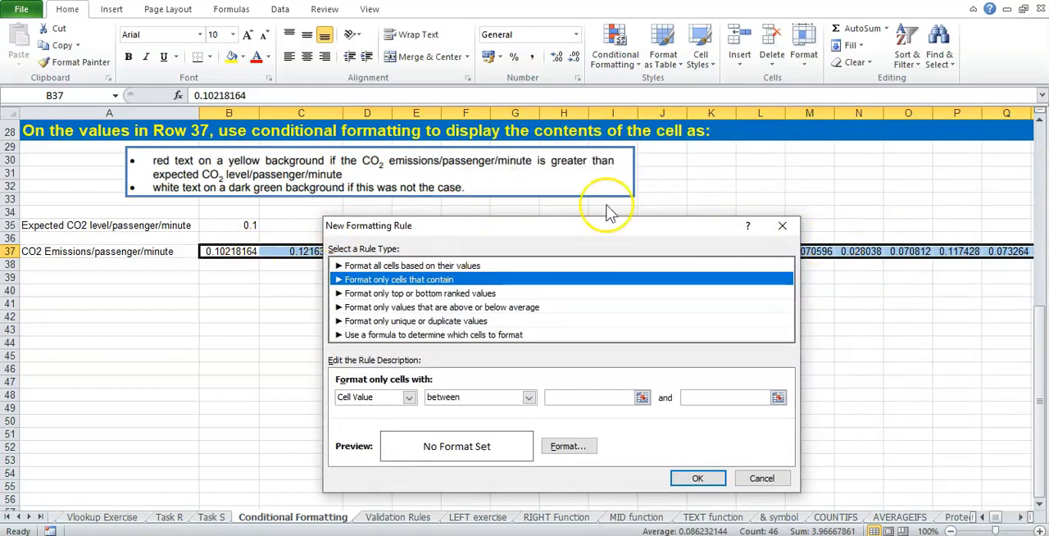
left_click(528, 398)
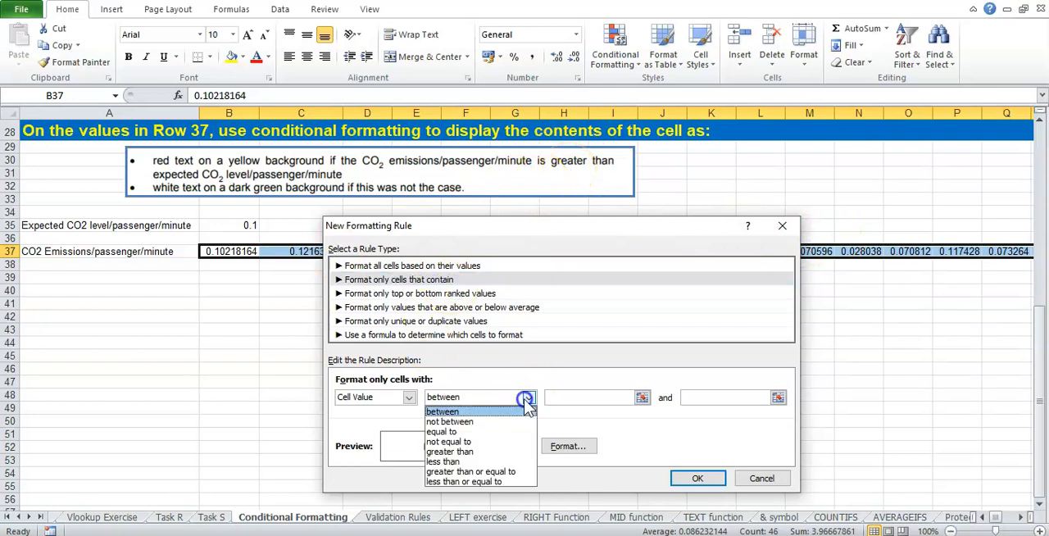
left_click(481, 452)
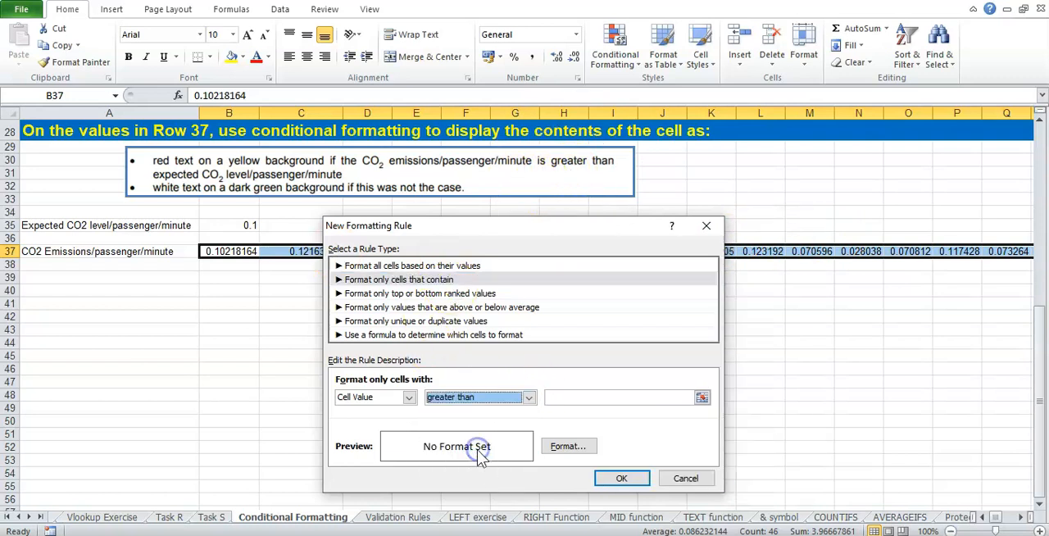
left_click(621, 396)
left_click_drag(518, 235, 695, 196)
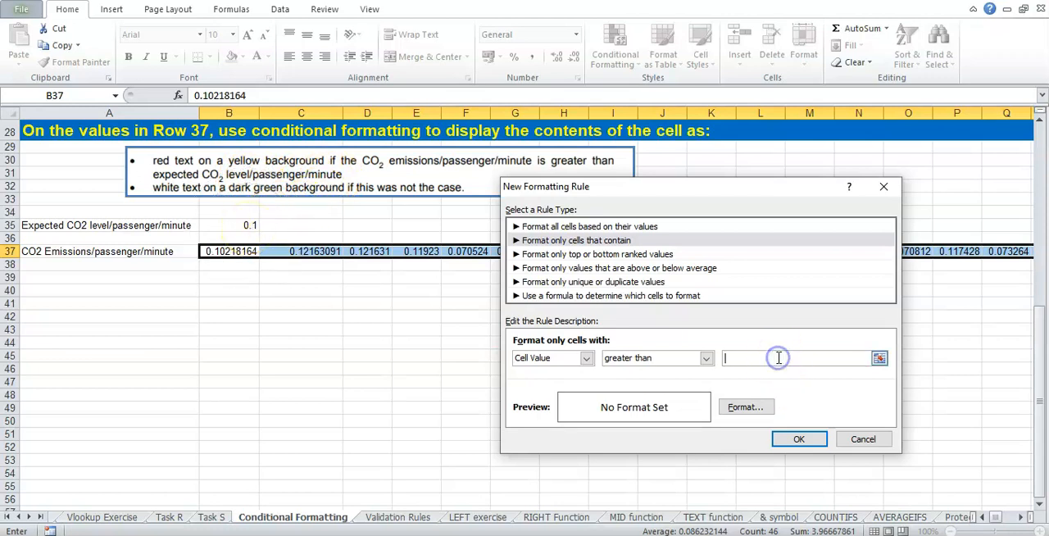
double_click(731, 357)
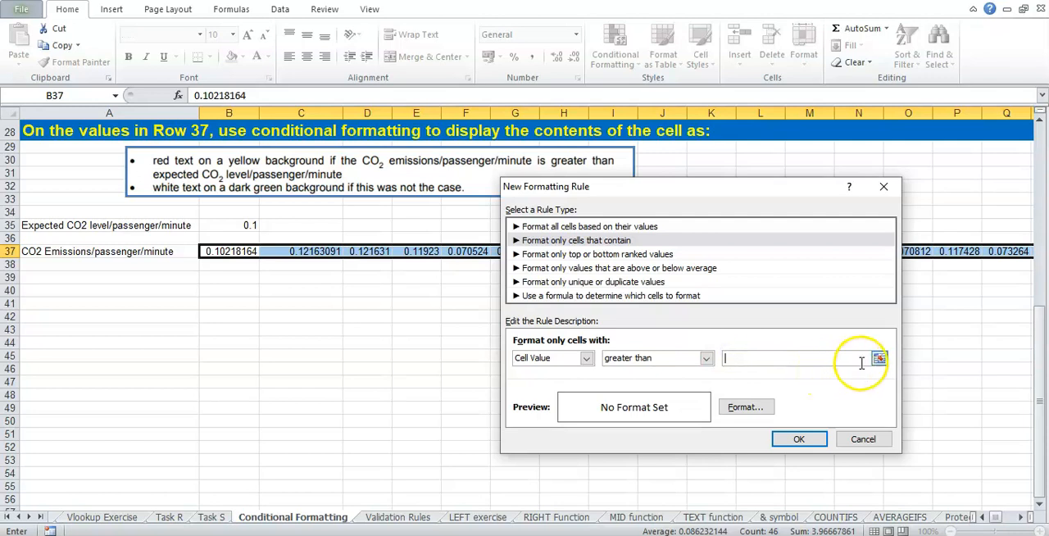
left_click(230, 228)
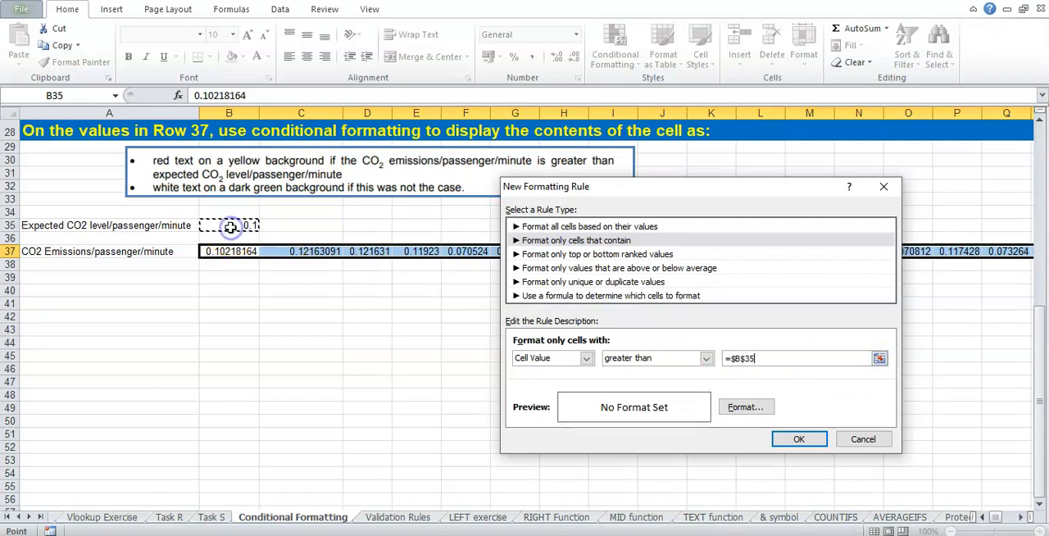
left_click(737, 359)
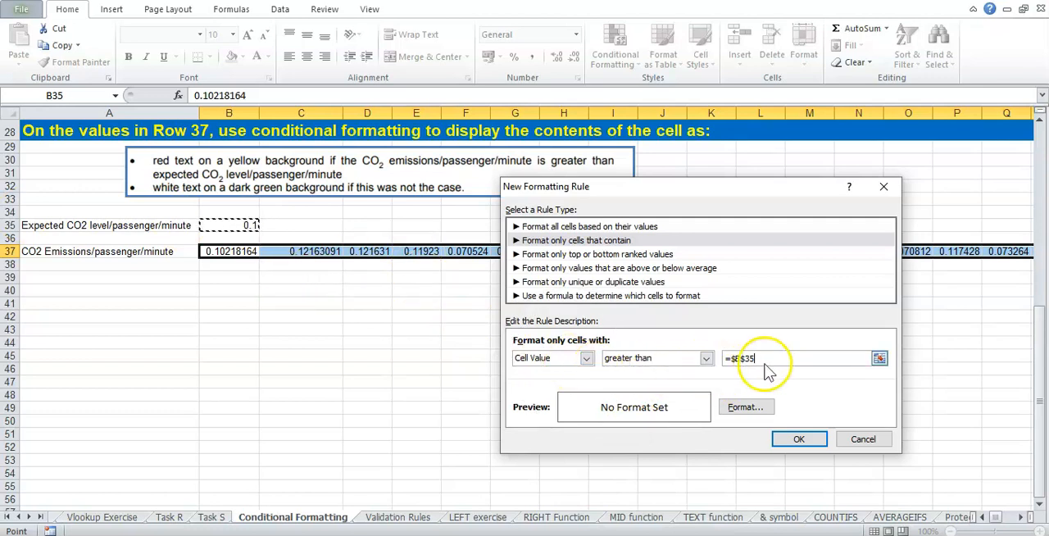
Step: Give the rule red text on a yellow background and apply it to the row 37 values
left_click(745, 407)
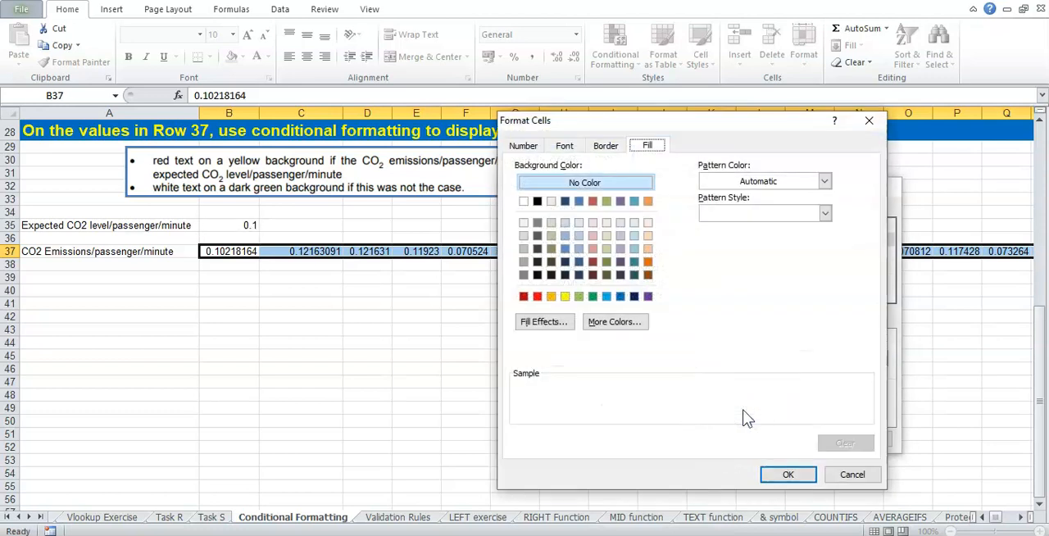
left_click_drag(575, 120, 566, 156)
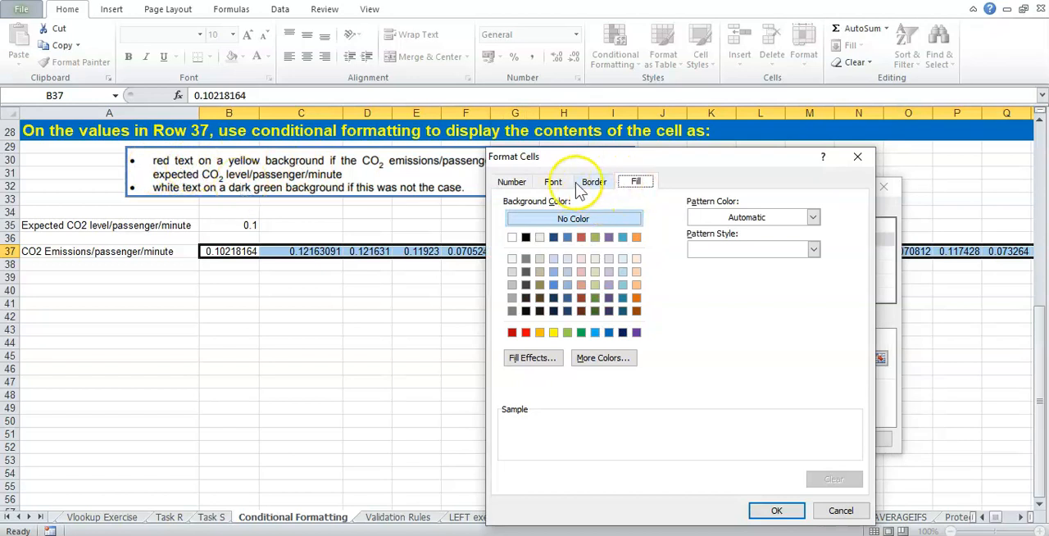
left_click(553, 181)
left_click(721, 310)
left_click(712, 439)
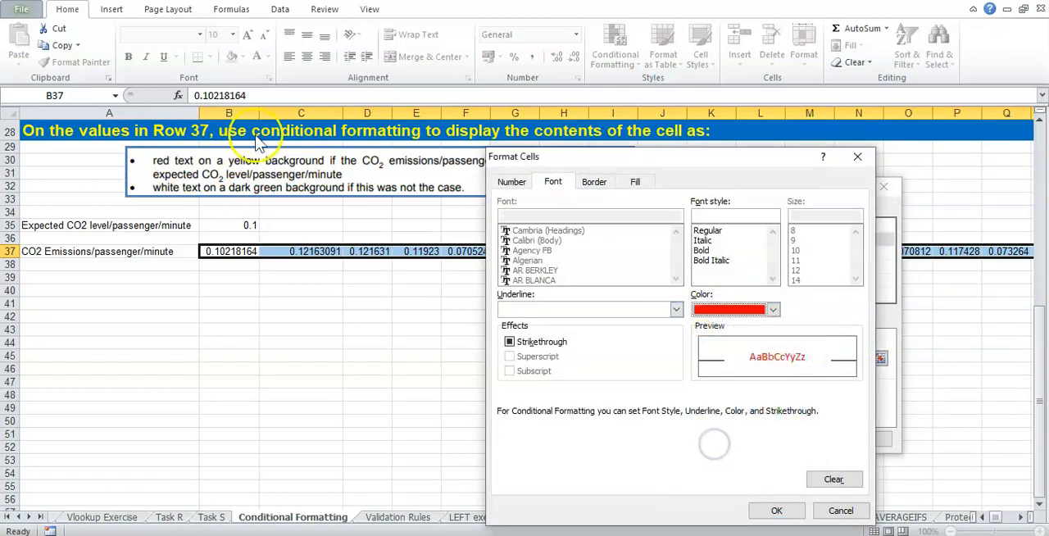
left_click(634, 181)
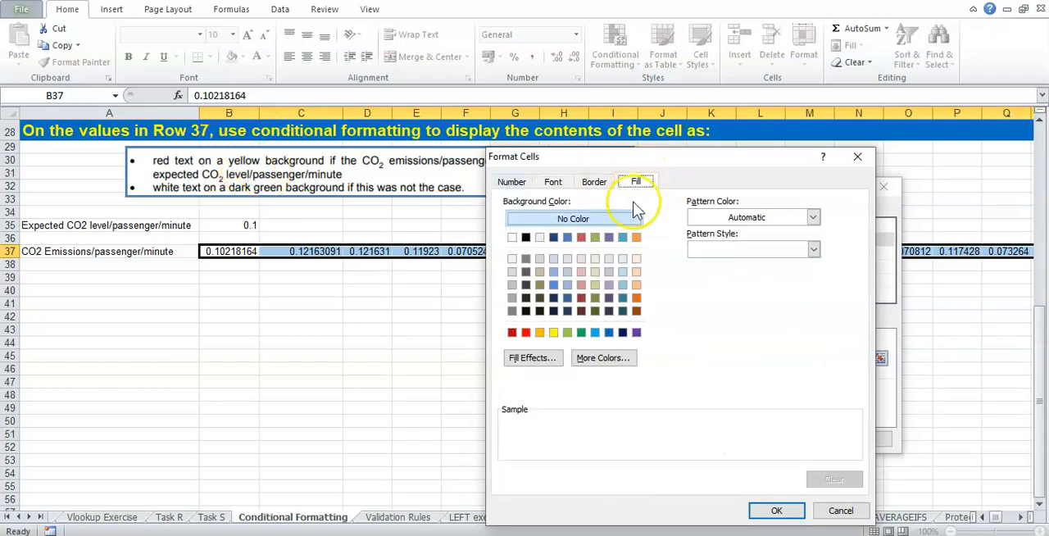
left_click(553, 332)
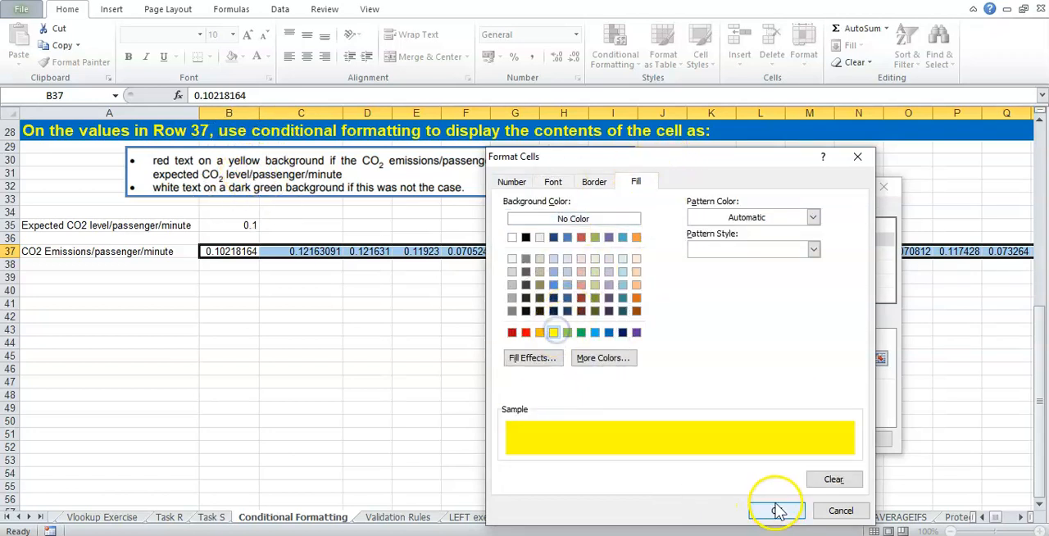
left_click(777, 509)
left_click_drag(797, 189, 821, 101)
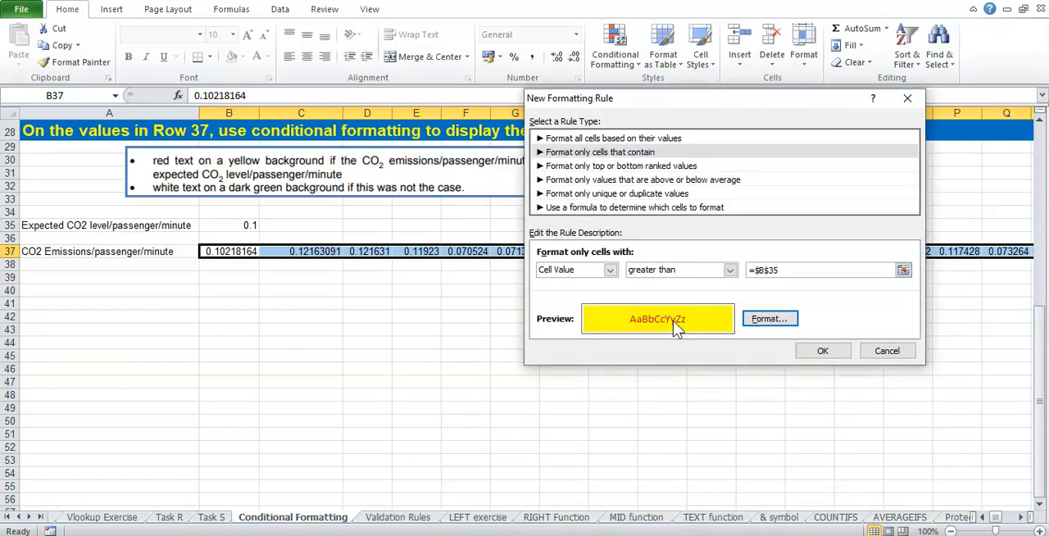
left_click(822, 351)
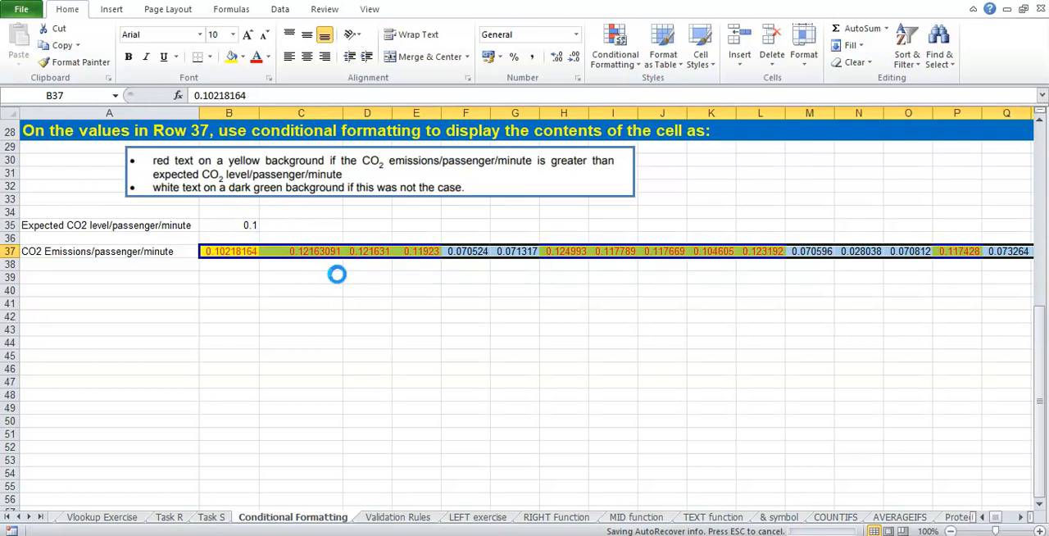
Step: Check the conditional formatting on the row 37 emissions values against the expected CO2 level
key("ctrl")
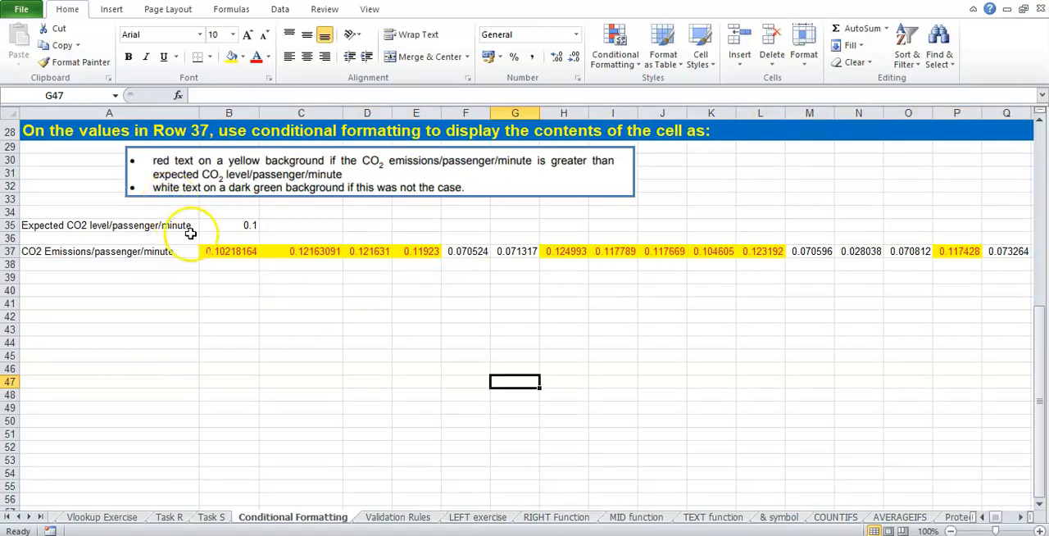
left_click_drag(242, 250, 662, 251)
left_click(662, 277)
key("ctrl")
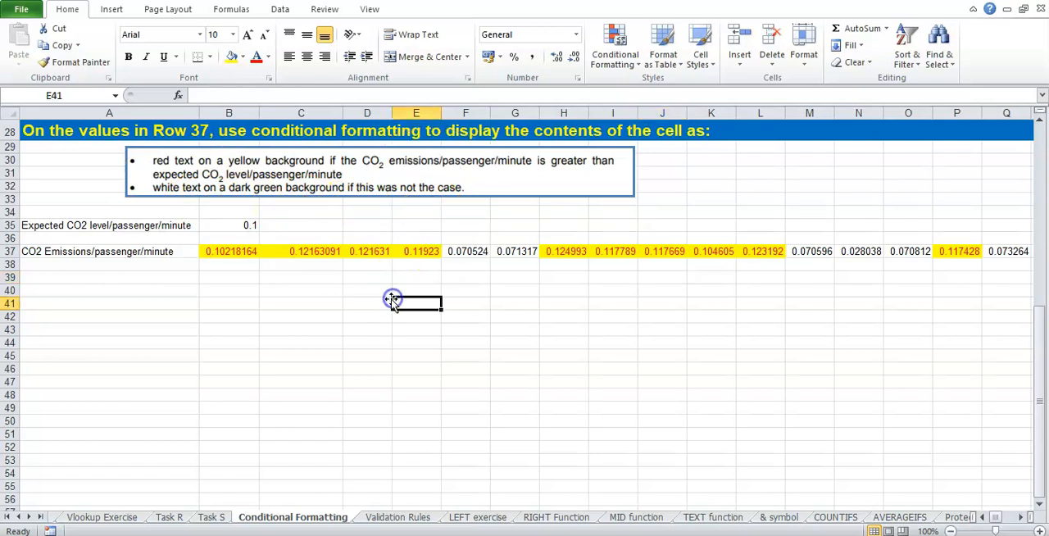
left_click_drag(227, 251, 511, 251)
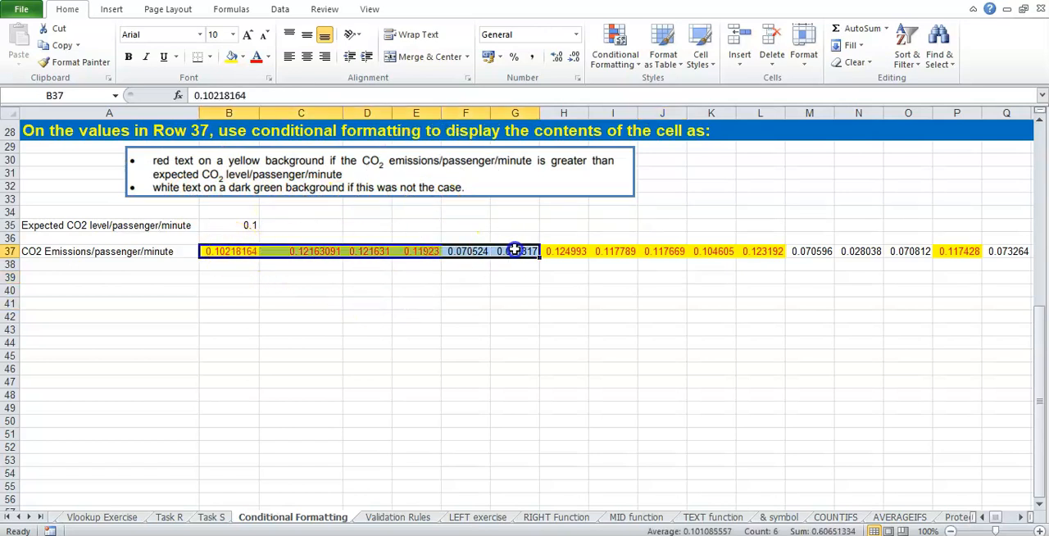
left_click(508, 277)
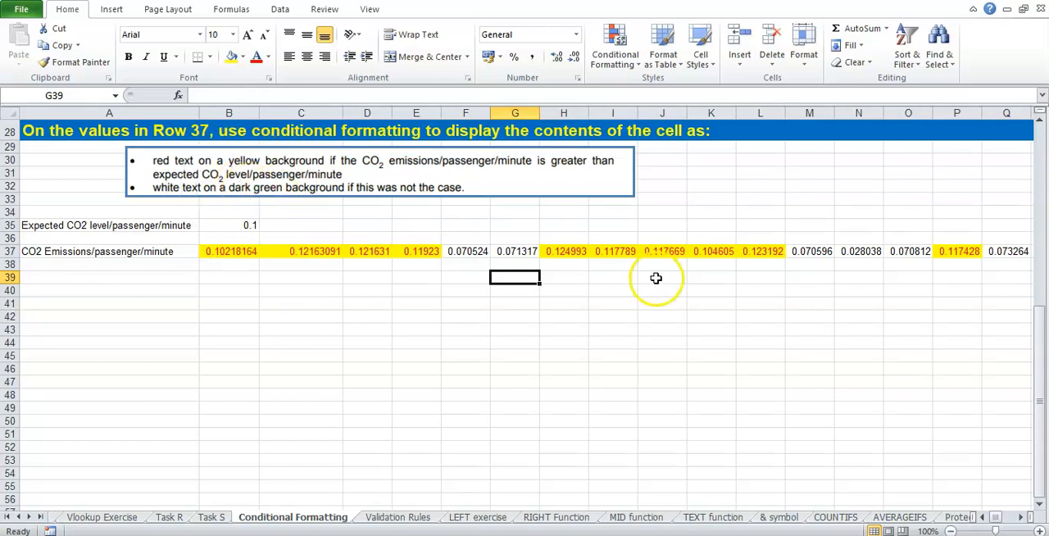
left_click(697, 295)
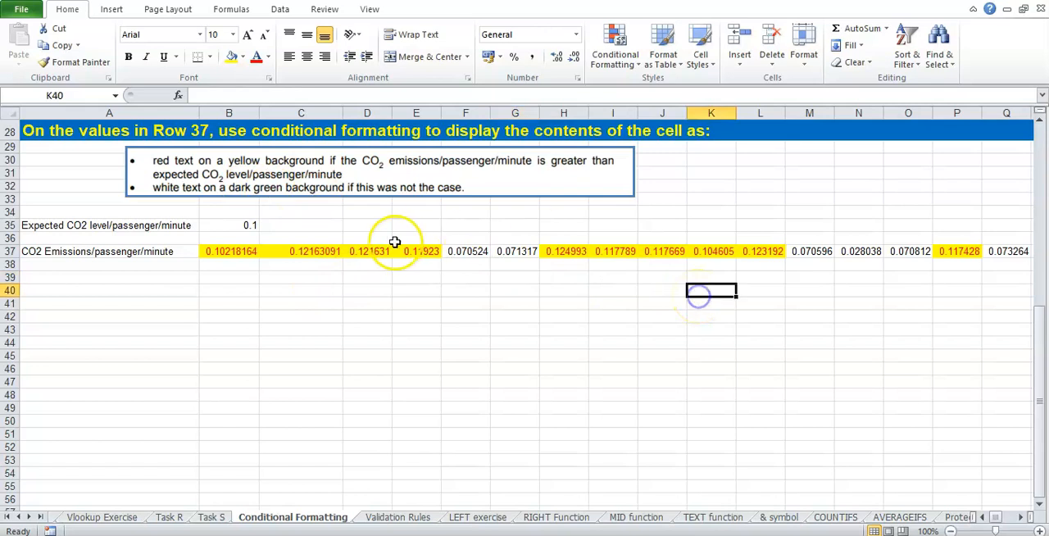
Step: Start a second rule of type "Format only cells that contain" for all the emissions values in row 37
left_click_drag(235, 251, 945, 255)
left_click_drag(1006, 517, 988, 514)
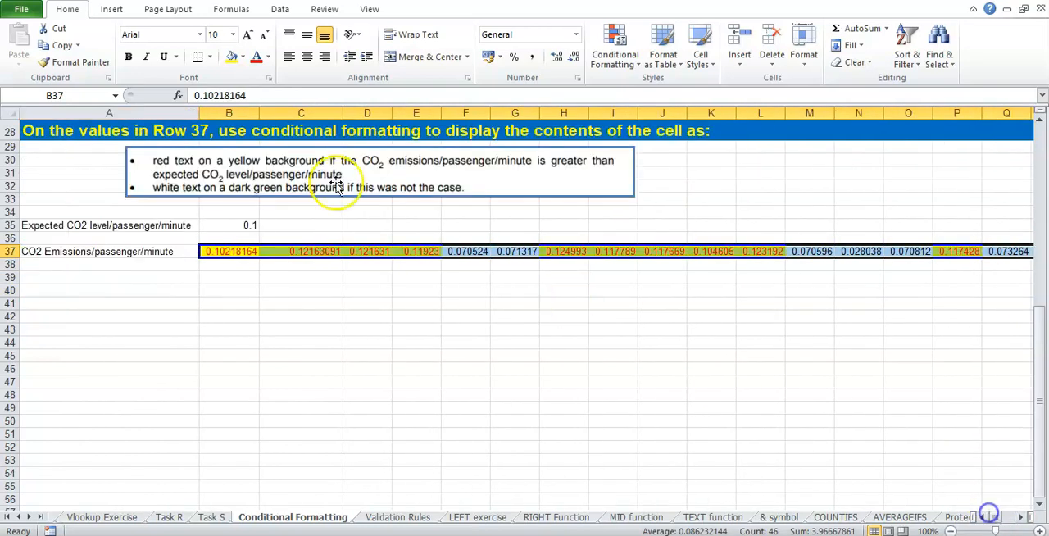
left_click(636, 59)
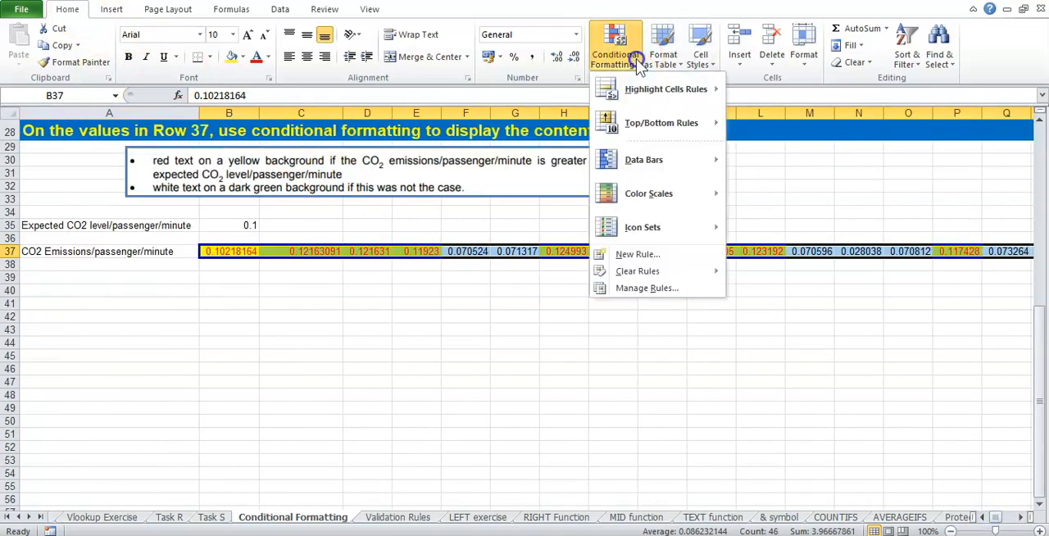
left_click(647, 255)
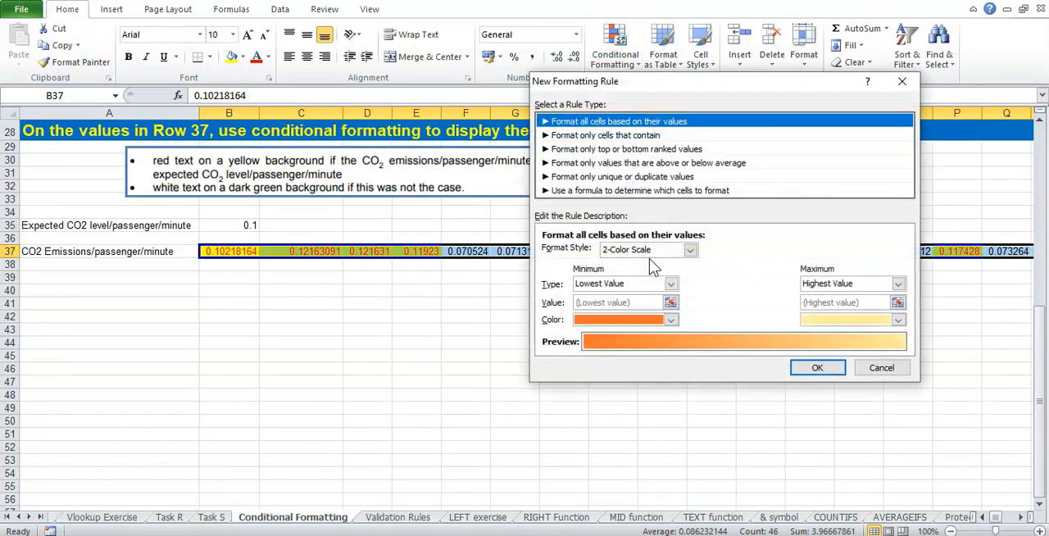
left_click(622, 136)
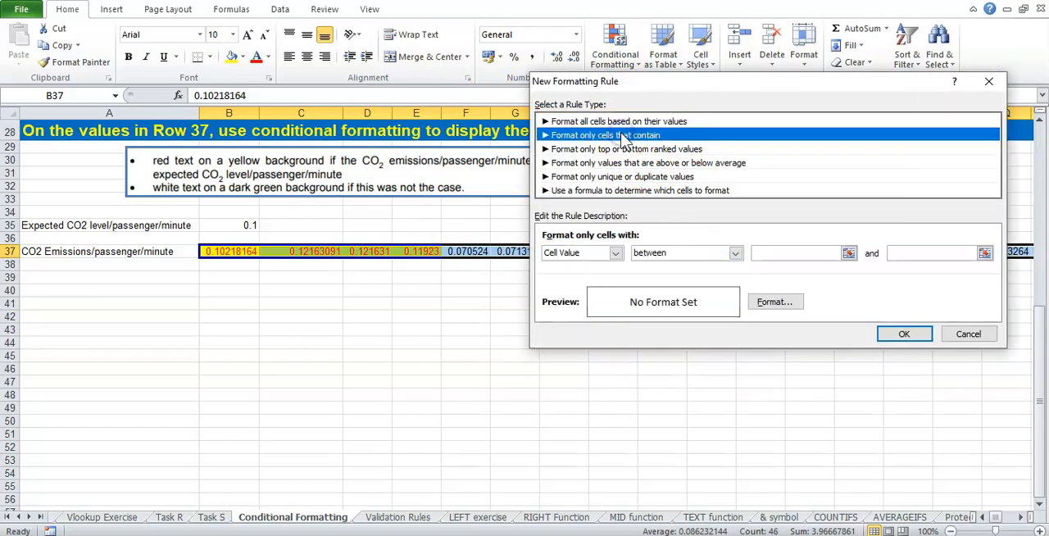
Step: Set the second rule's condition to cell value less than or equal to the expected CO2 level, referenced as =$B$35
left_click(735, 254)
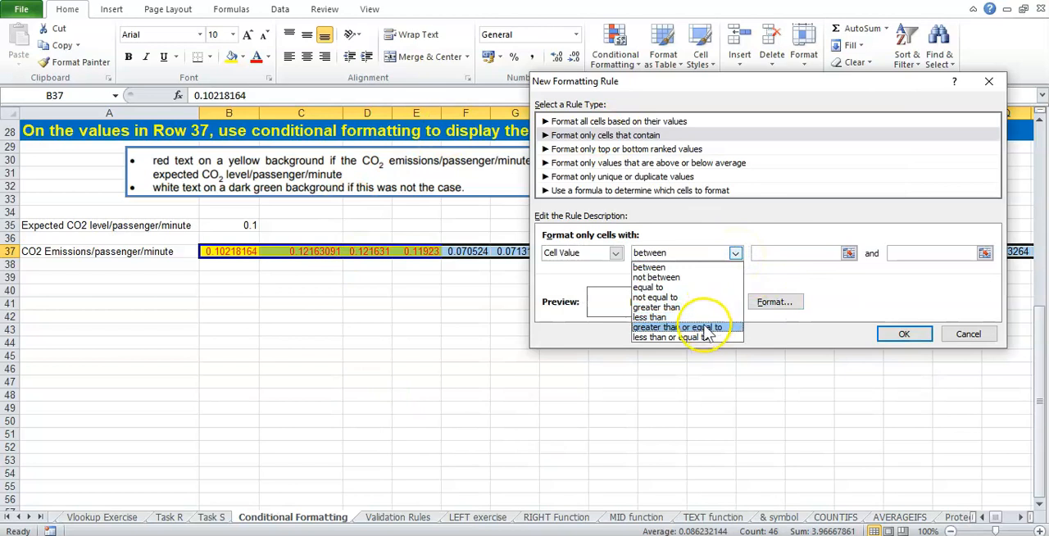
left_click(707, 337)
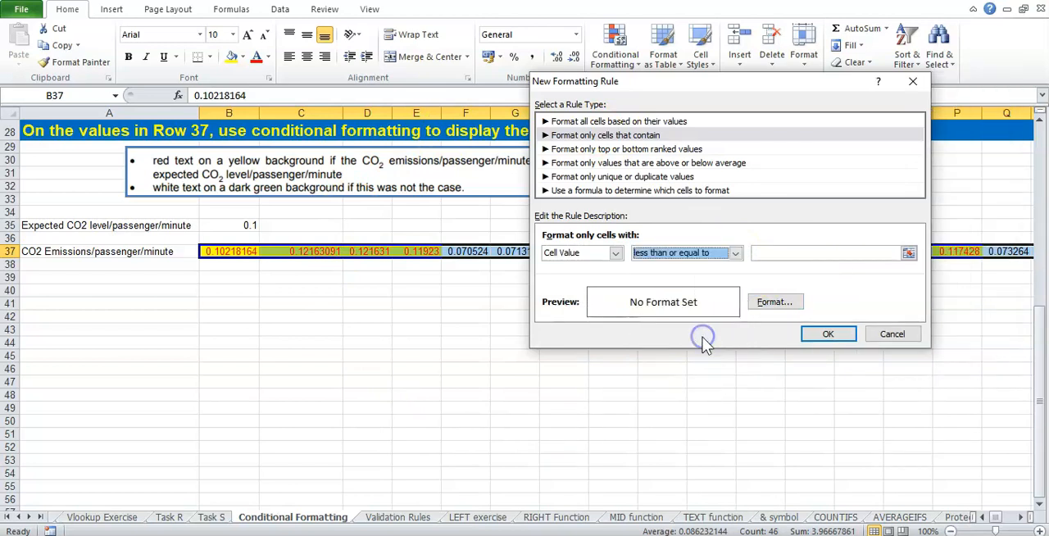
left_click(797, 253)
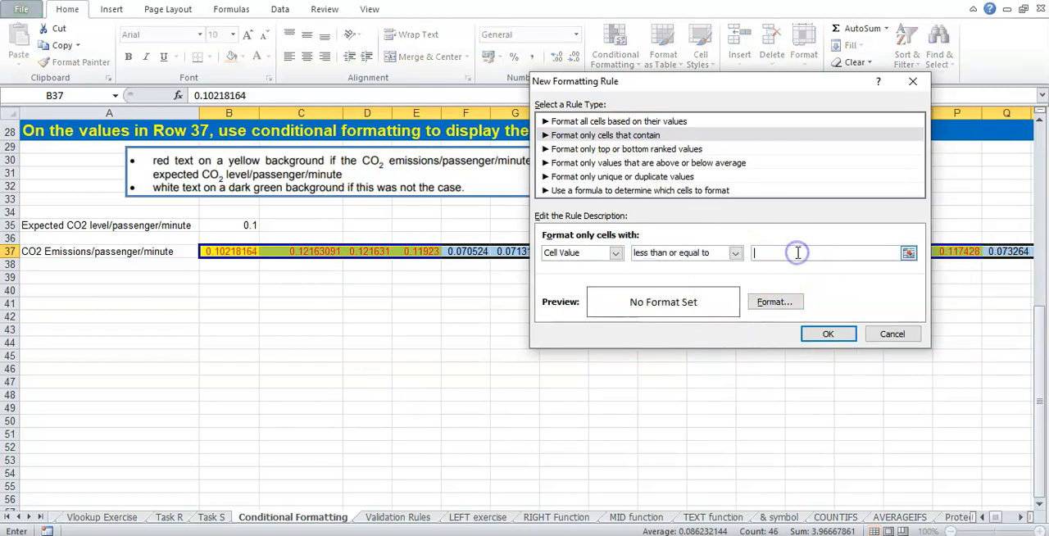
left_click(246, 227)
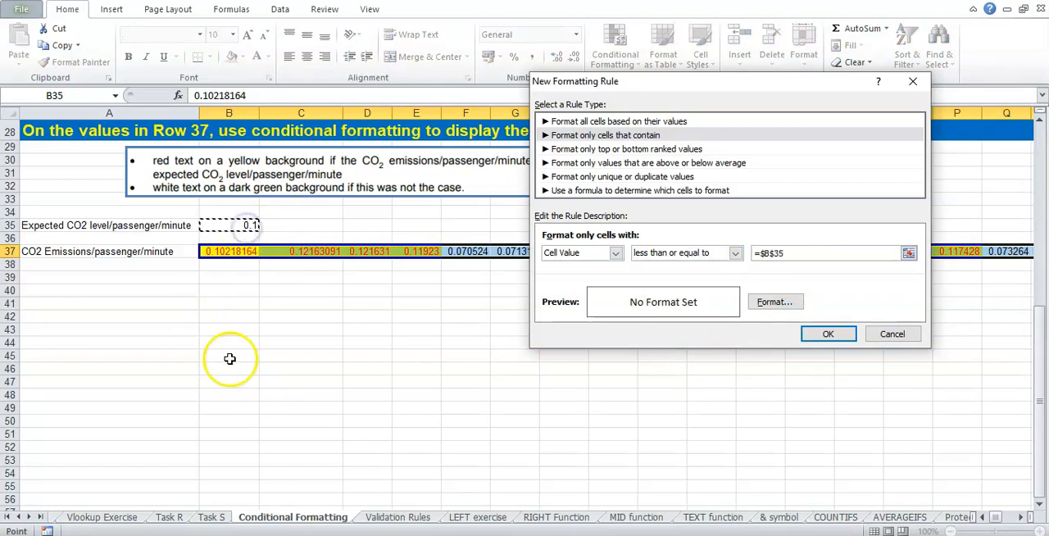
Step: Give the second rule white text on a dark green background and apply it to the row 37 emissions values
left_click_drag(649, 89, 606, 196)
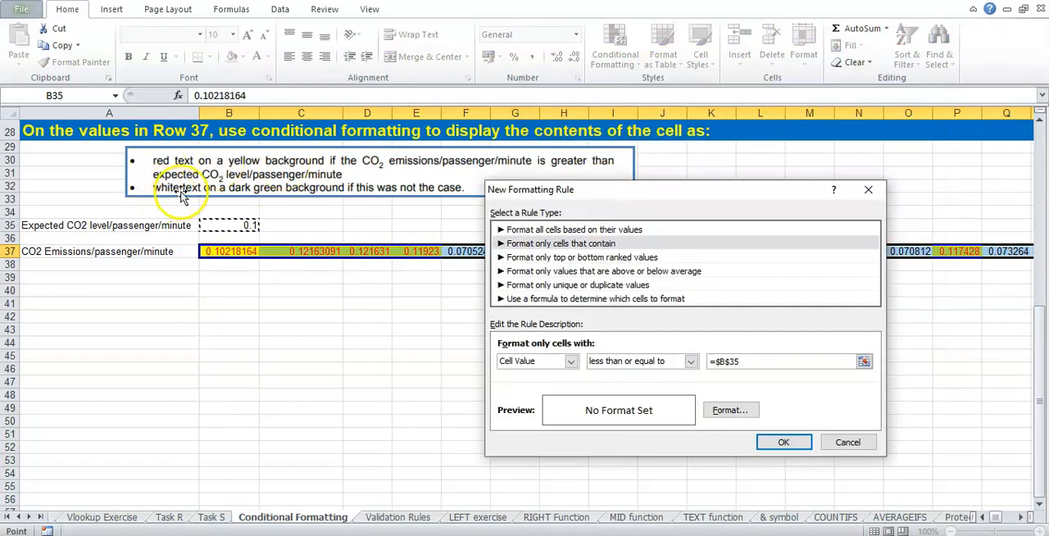
left_click(730, 411)
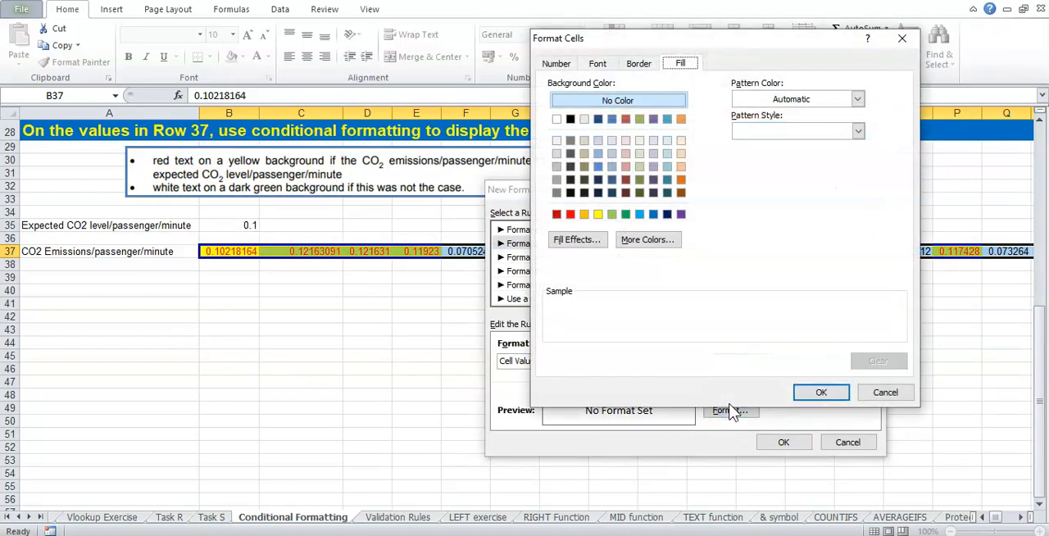
left_click(640, 194)
left_click(600, 64)
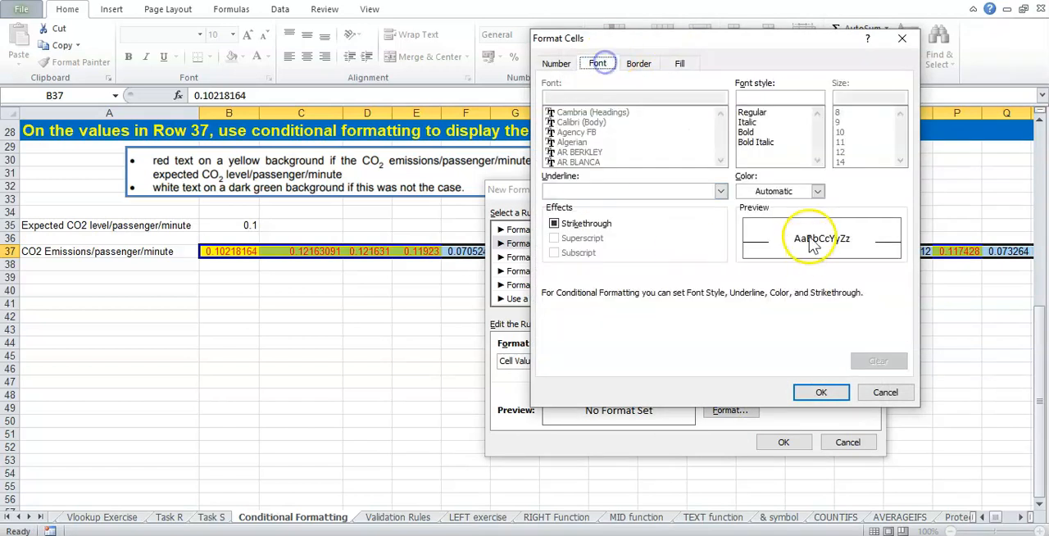
left_click(817, 190)
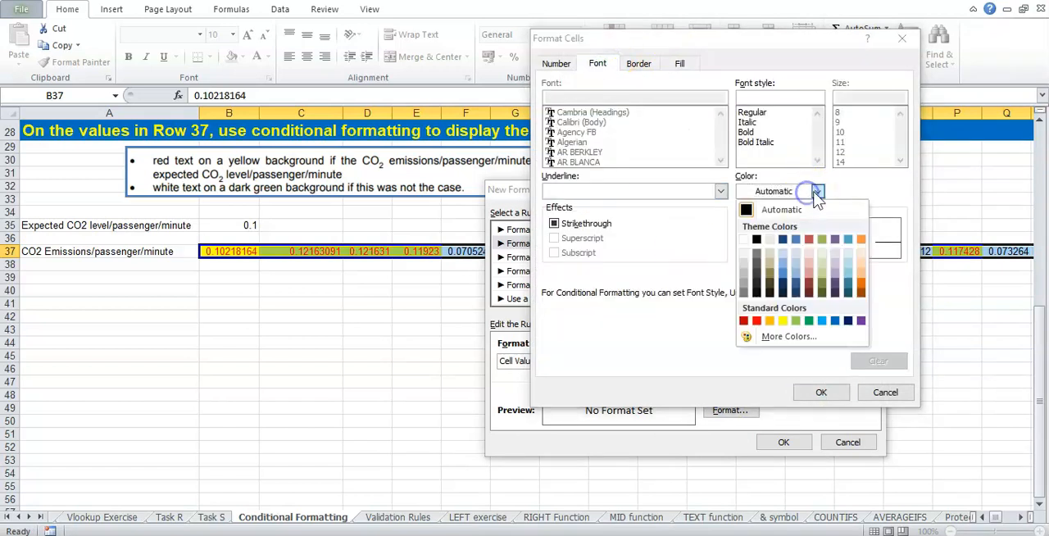
left_click(743, 239)
left_click(816, 393)
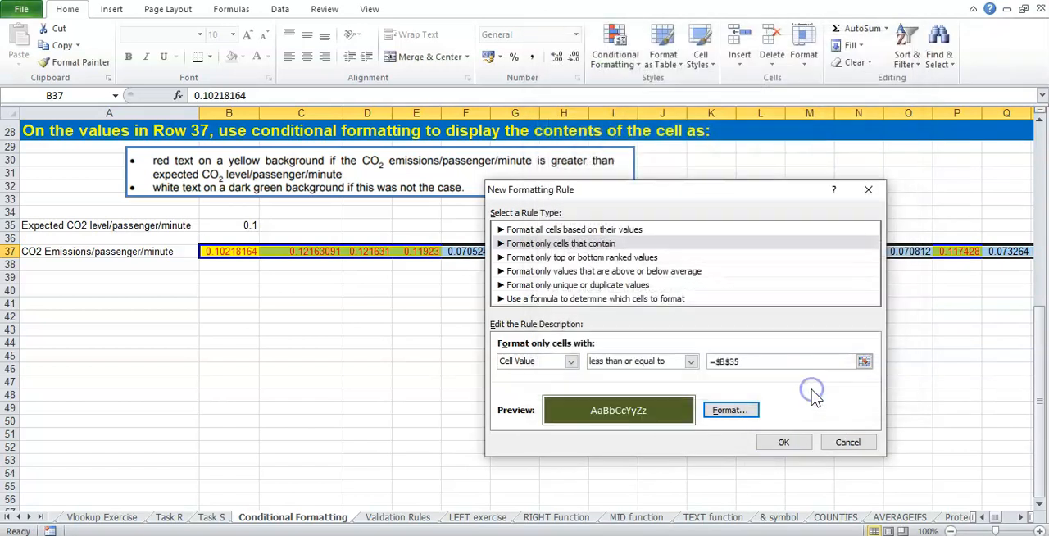
left_click_drag(709, 193, 734, 153)
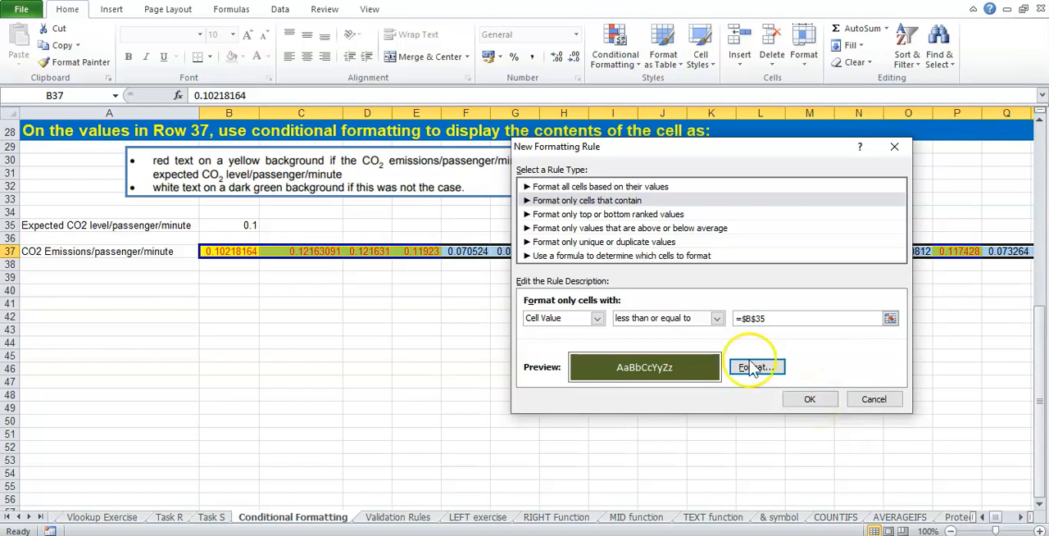
left_click(809, 397)
left_click(809, 395)
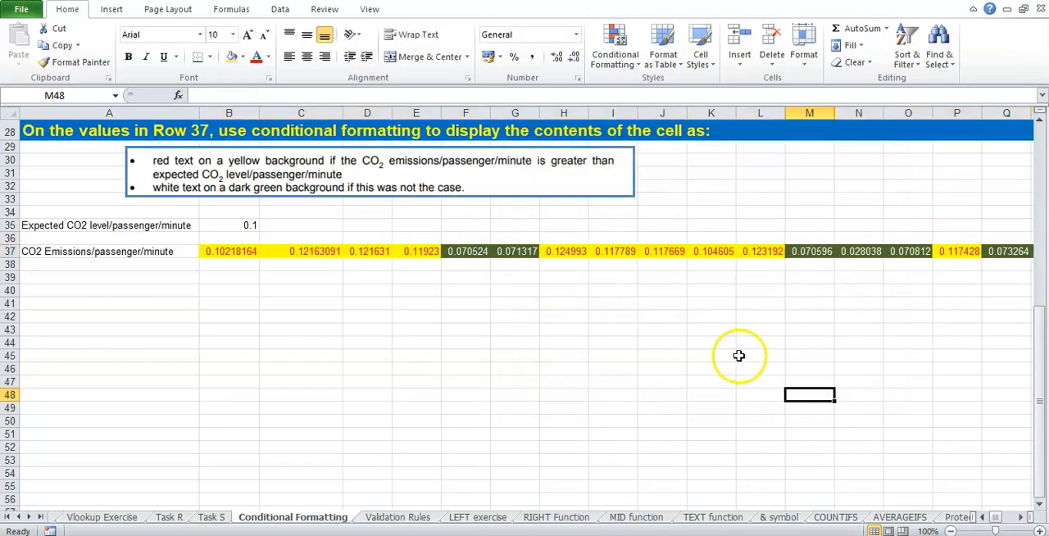
Step: Review the red-on-yellow and white-on-green formatting along the full length of row 37
left_click(1021, 517)
left_click_drag(1022, 517, 1022, 517)
left_click(993, 518)
left_click(990, 518)
left_click(627, 330)
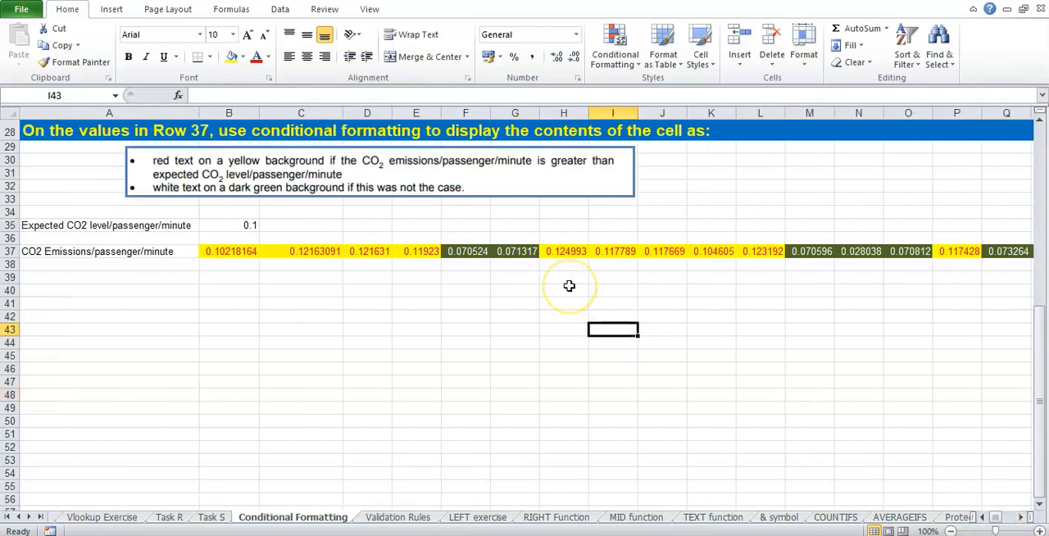